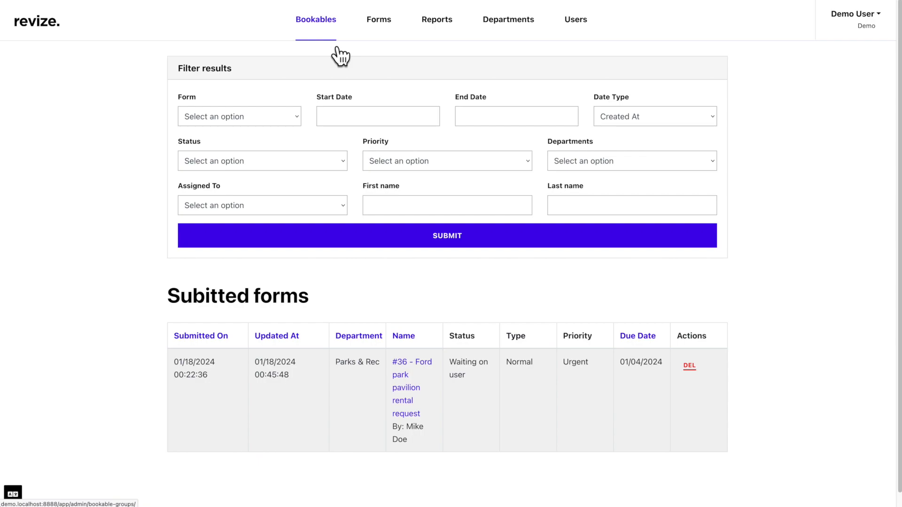
Open the Booking Groups page from Bookables, which shows no groups yet.
left_click(336, 47)
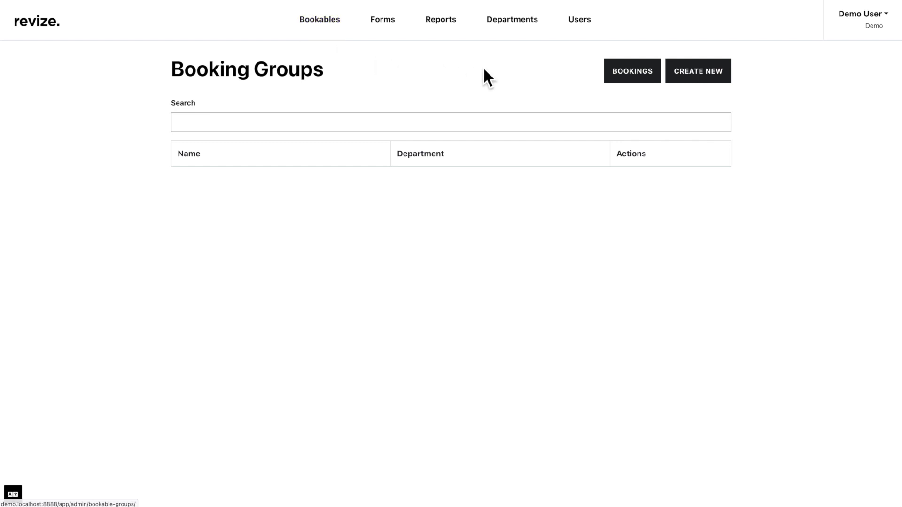
Start a new booking group and assign it to the Parks & Rec department.
left_click(688, 81)
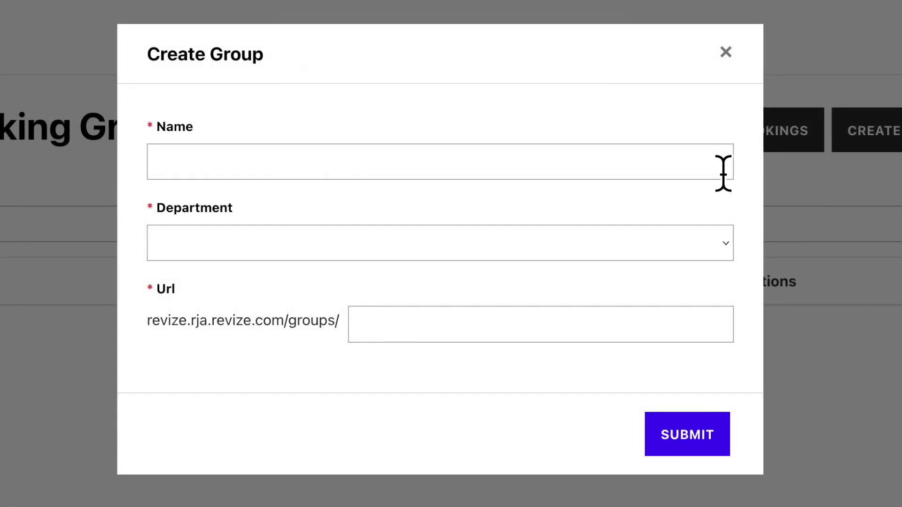
left_click(718, 251)
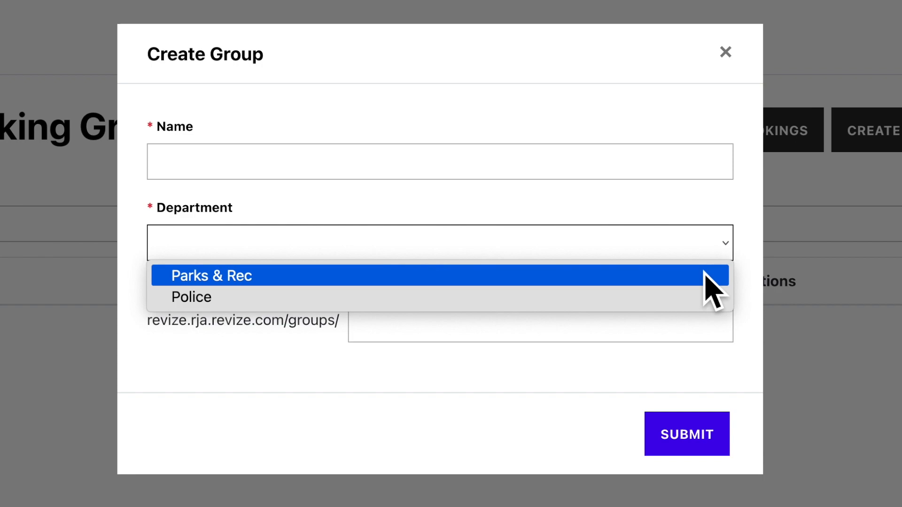
left_click(707, 277)
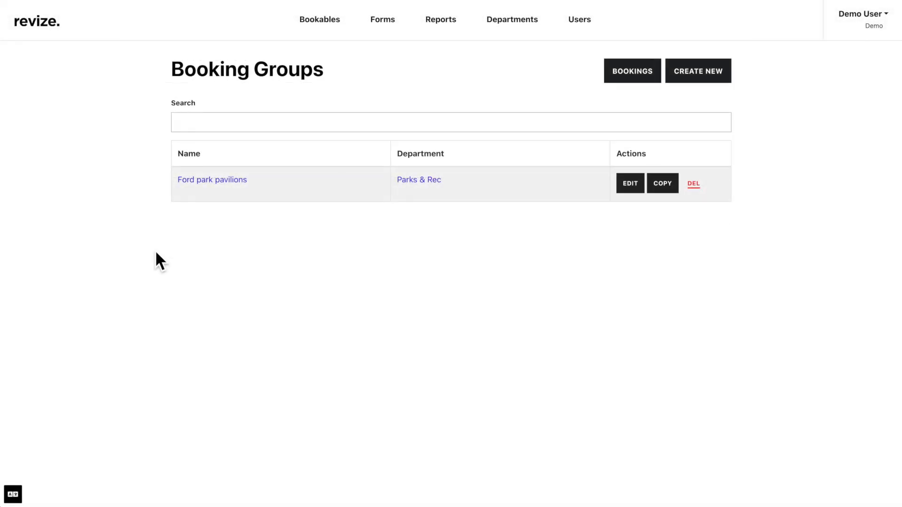
Open the Ford park pavilions group and begin a new bookable item.
left_click(232, 187)
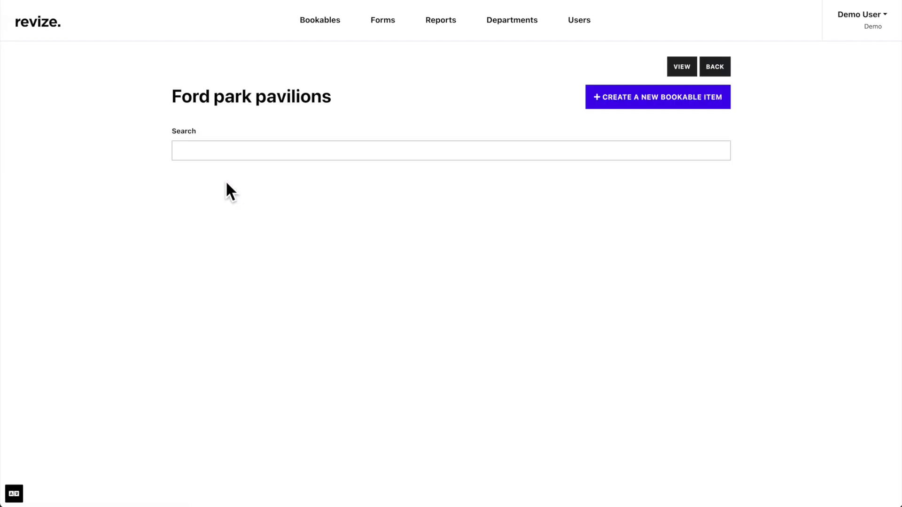
left_click(633, 110)
scroll(637, 117, "down", 2)
scroll(636, 117, "down", 2)
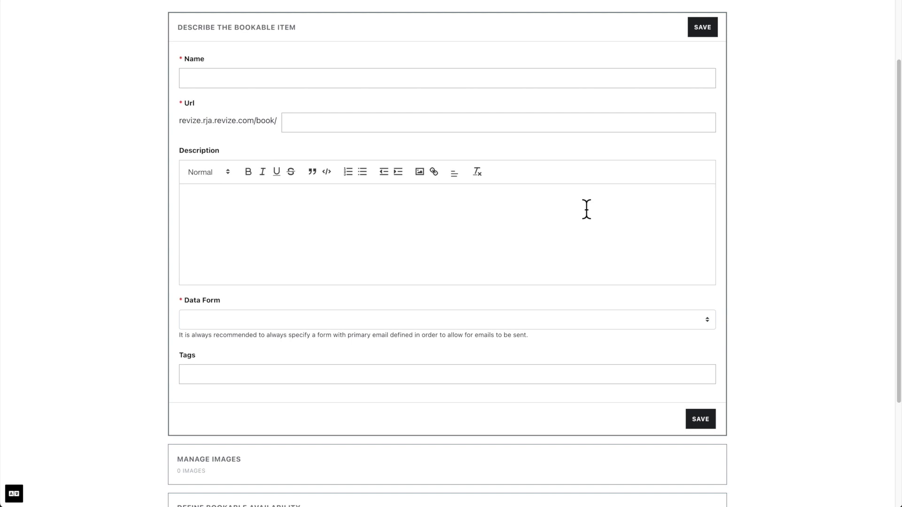
Link the Ford park pavilion rental request data form and save Pavilion One.
left_click(501, 320)
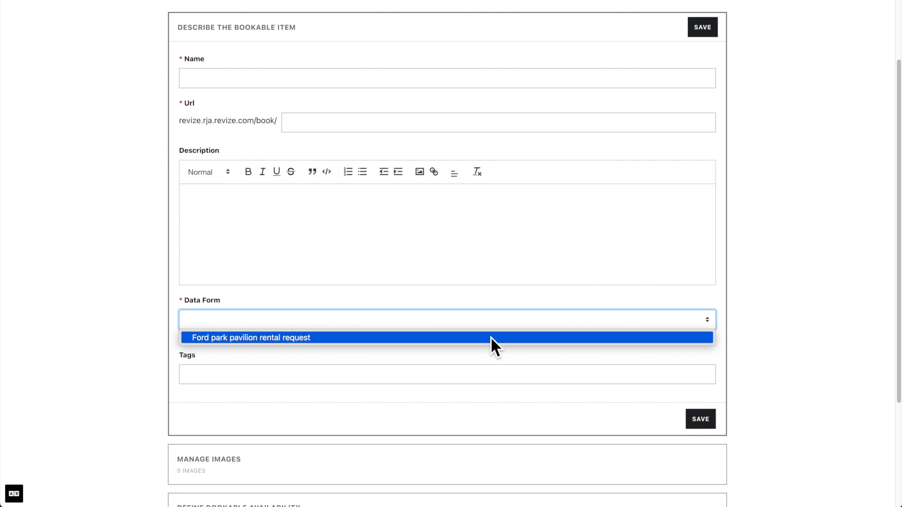
left_click(490, 336)
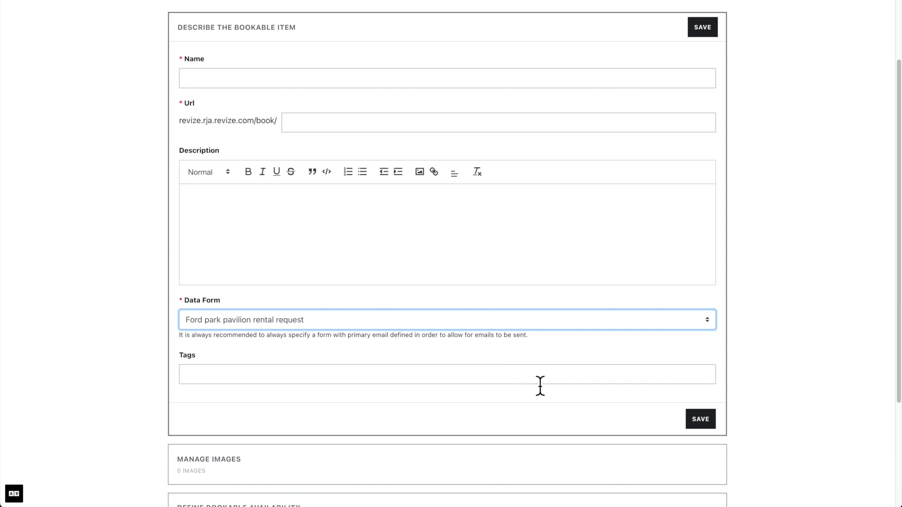
left_click(700, 419)
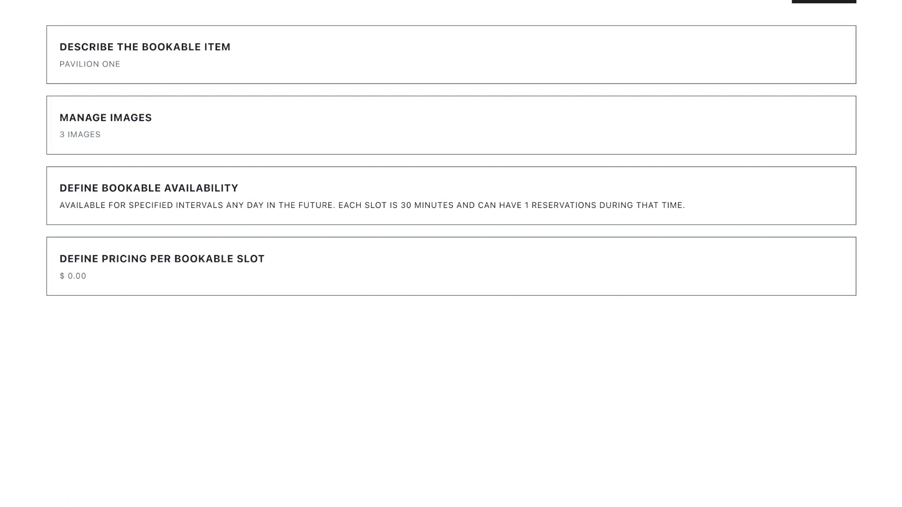
left_click(86, 151)
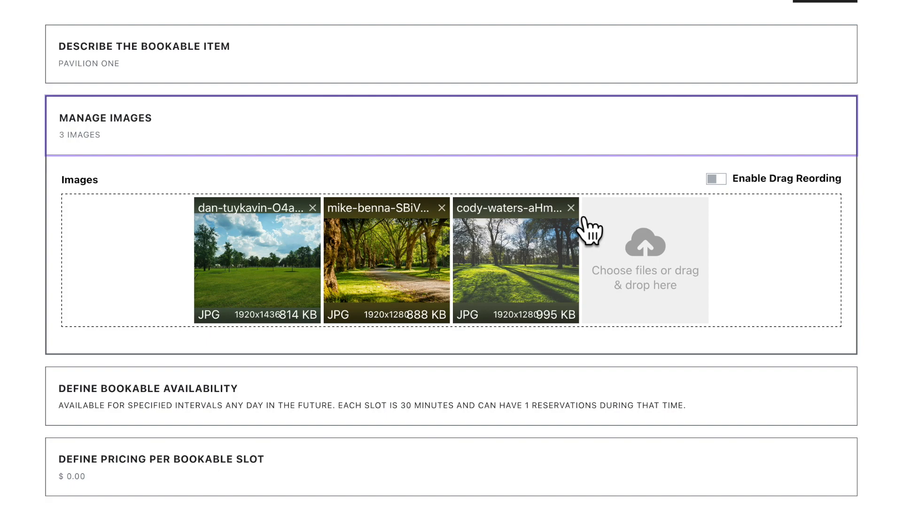
left_click(715, 179)
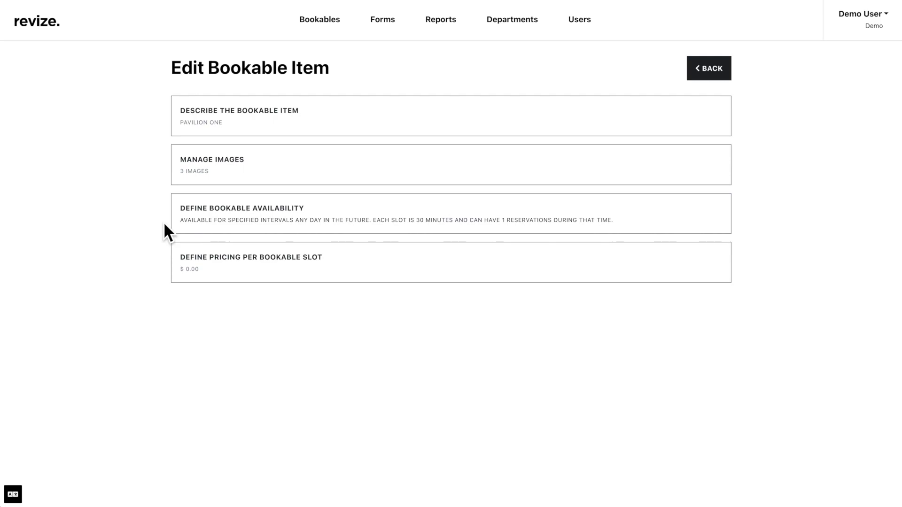
Expand the availability settings and set the duration type to HOURS, 1 hour per slot.
left_click(198, 231)
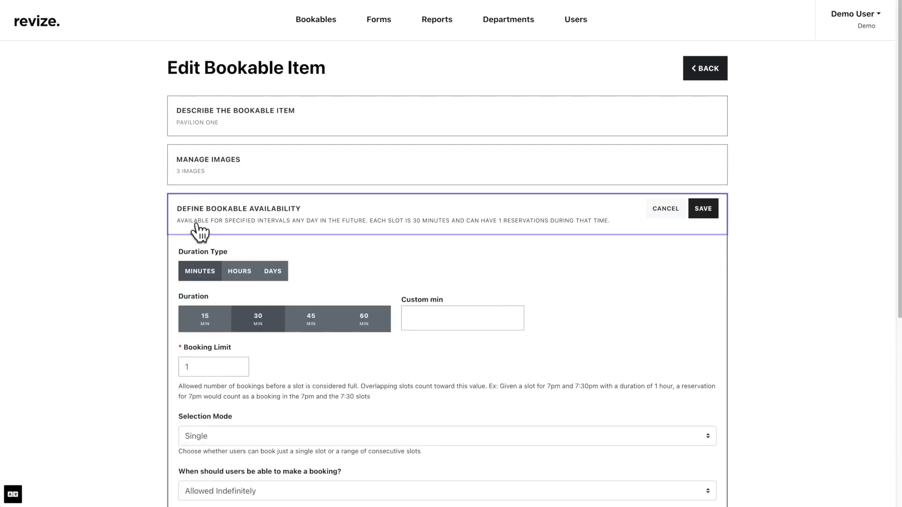
scroll(198, 231, "down", 1)
scroll(198, 231, "down", 4)
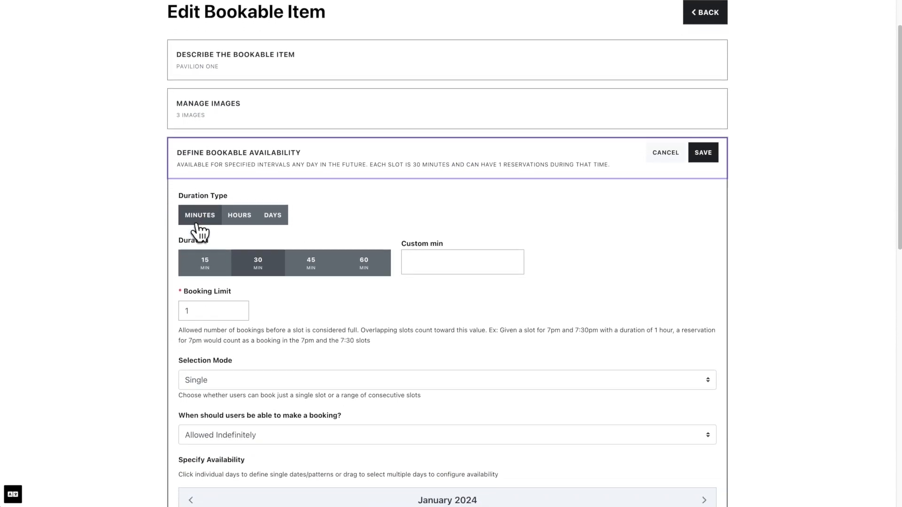
scroll(197, 231, "down", 1)
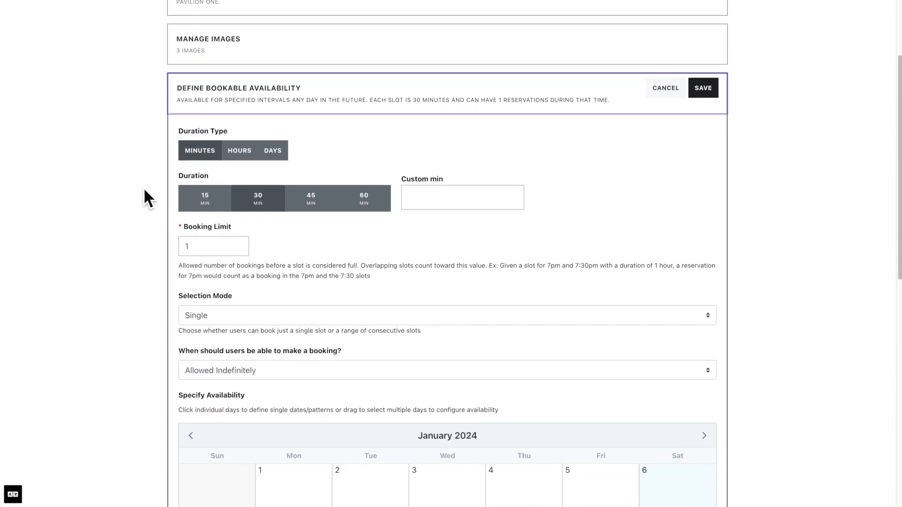
left_click(217, 155)
left_click(240, 157)
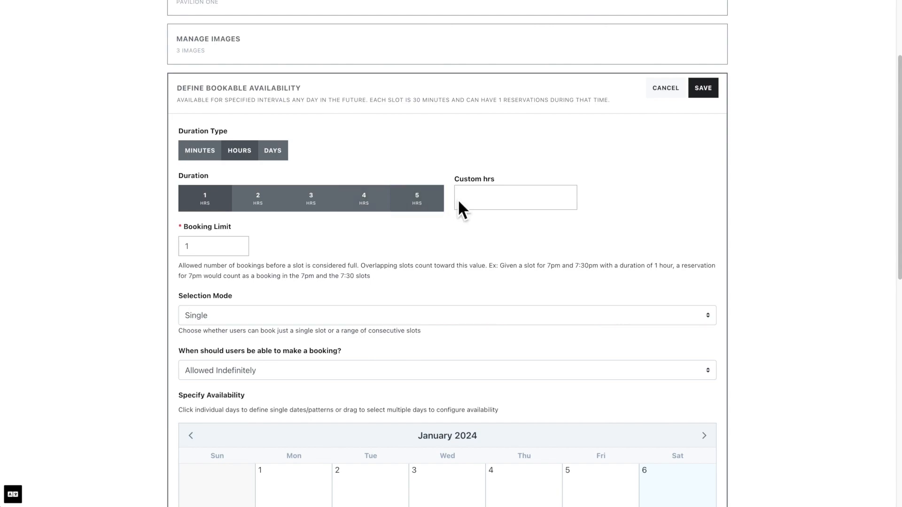
scroll(475, 201, "down", 2)
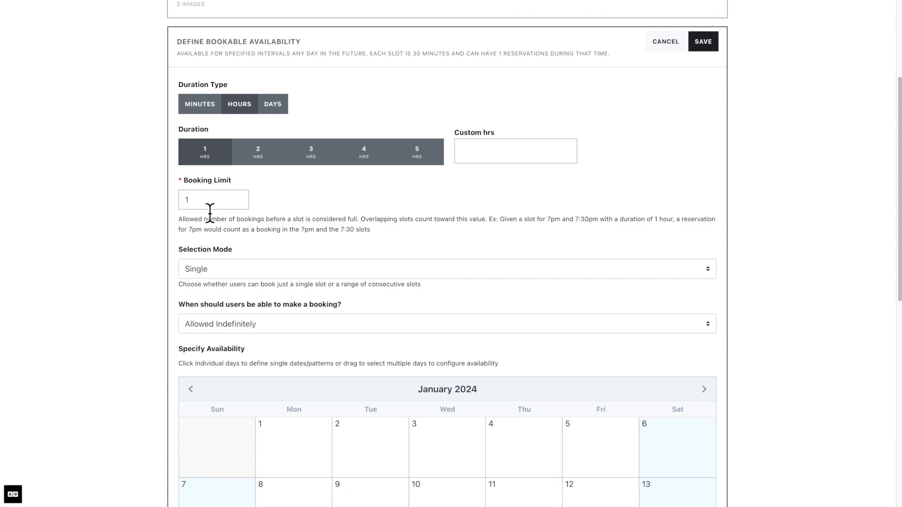
scroll(210, 212, "down", 2)
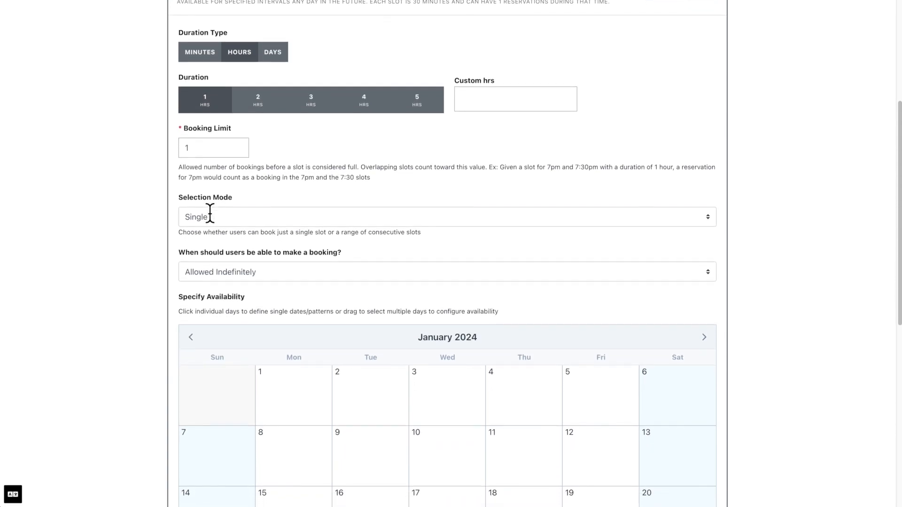
Set the slot selection mode to Range.
left_click(210, 207)
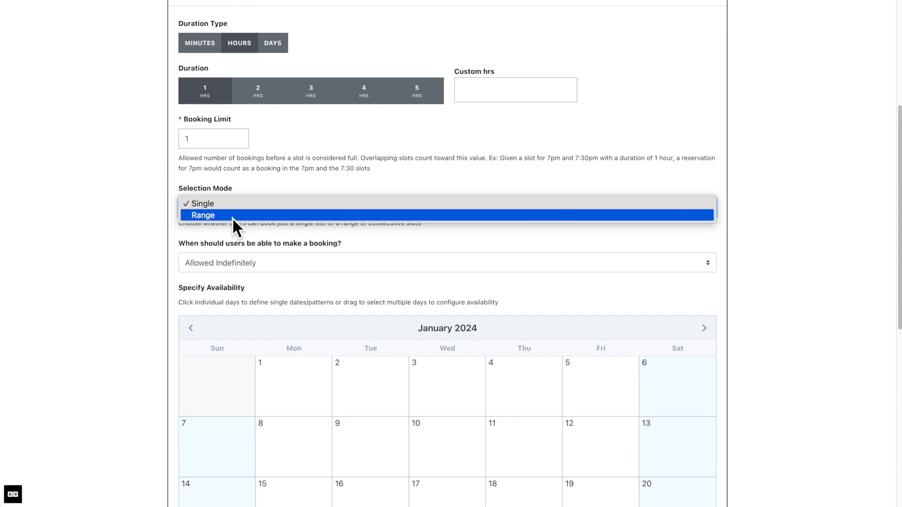
left_click(232, 216)
scroll(232, 218, "down", 1)
scroll(232, 218, "down", 2)
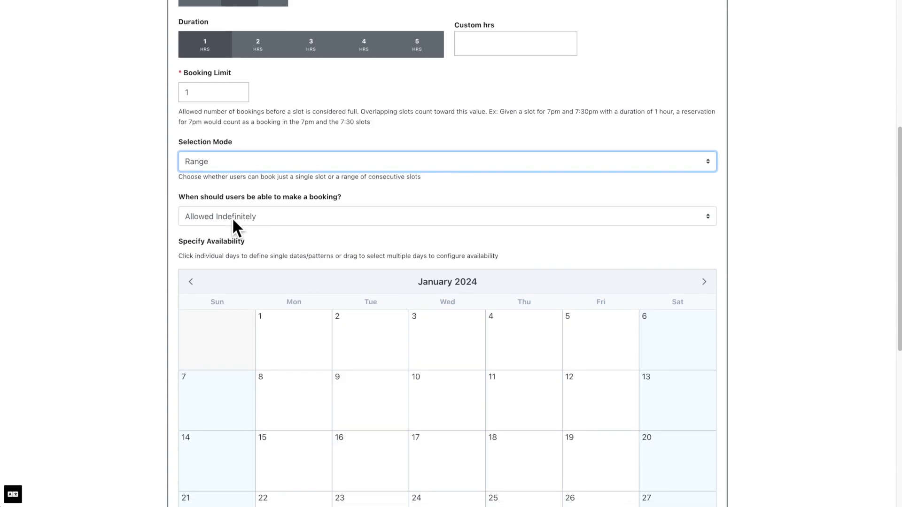
Try the 60-day and date-range booking windows, then settle on Allowed Indefinitely.
left_click(232, 217)
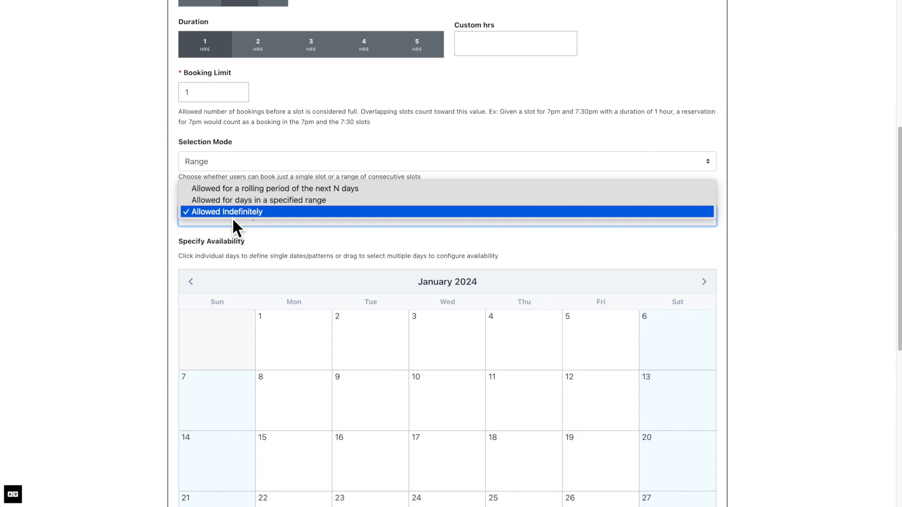
left_click(233, 193)
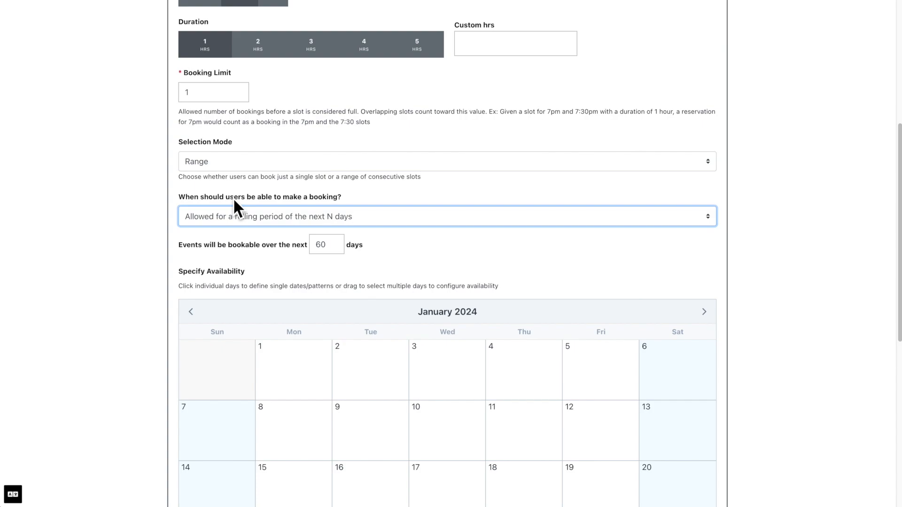
left_click(231, 213)
left_click(230, 224)
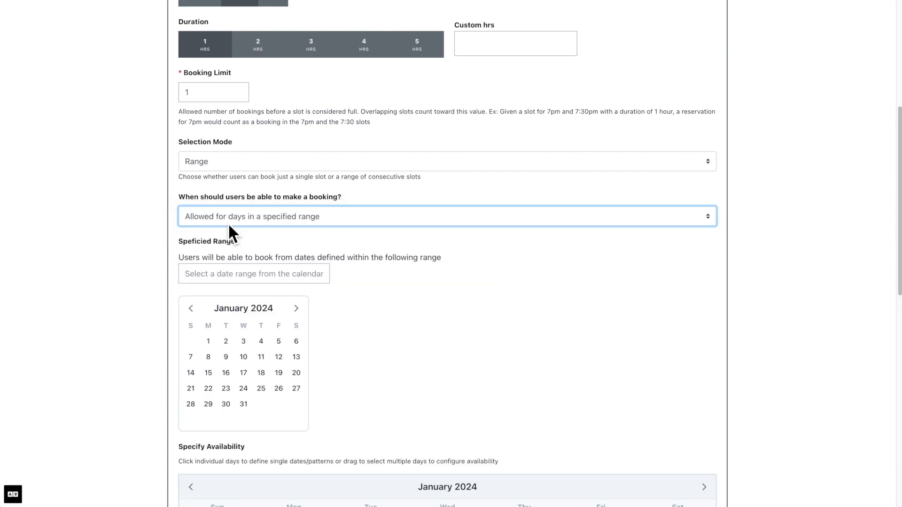
left_click(229, 224)
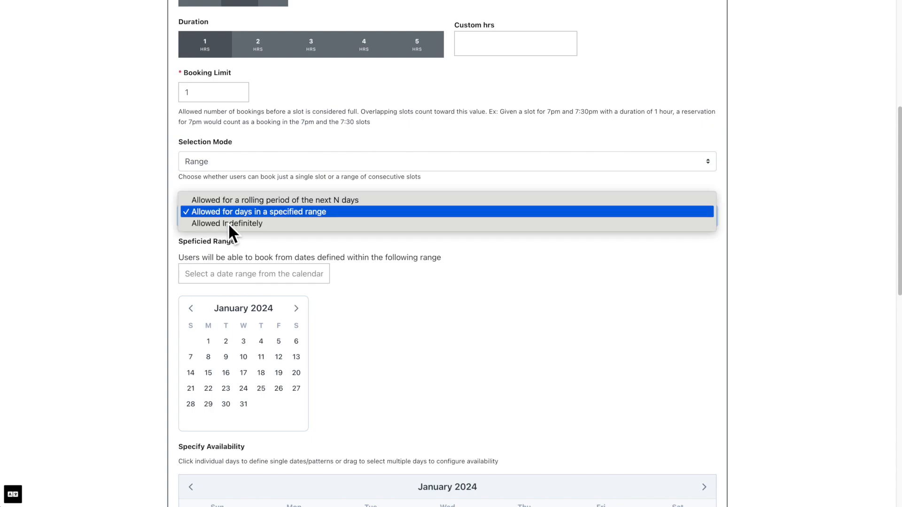
left_click(227, 224)
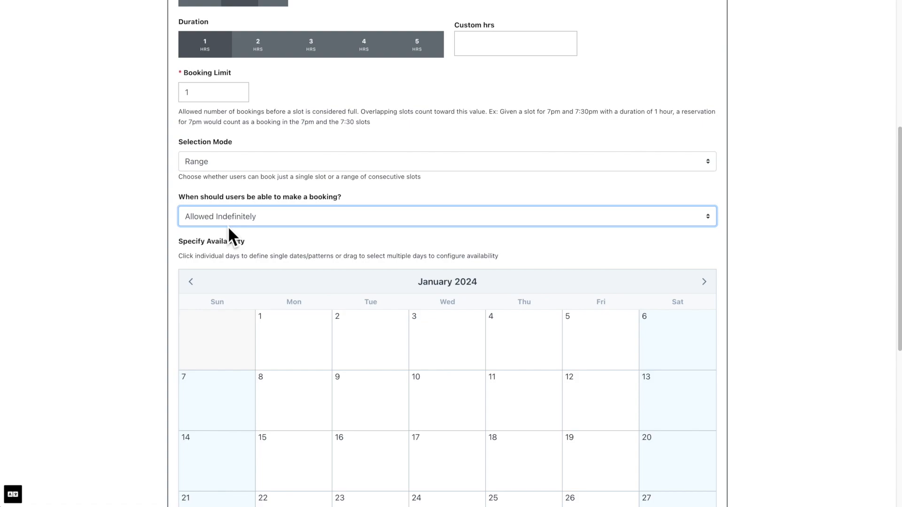
scroll(227, 225, "down", 2)
scroll(229, 228, "down", 1)
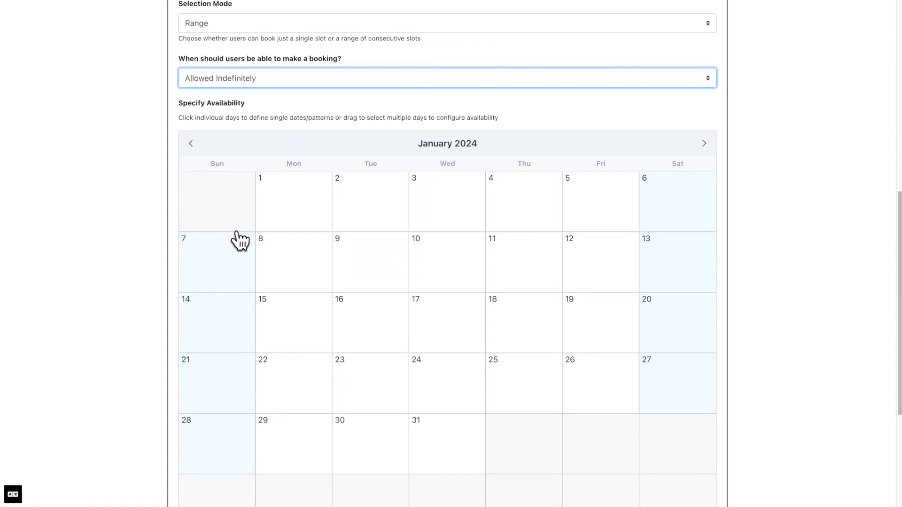
Open January 1's availability settings and add a first time interval.
left_click(291, 227)
left_click(284, 220)
left_click_drag(294, 235, 584, 240)
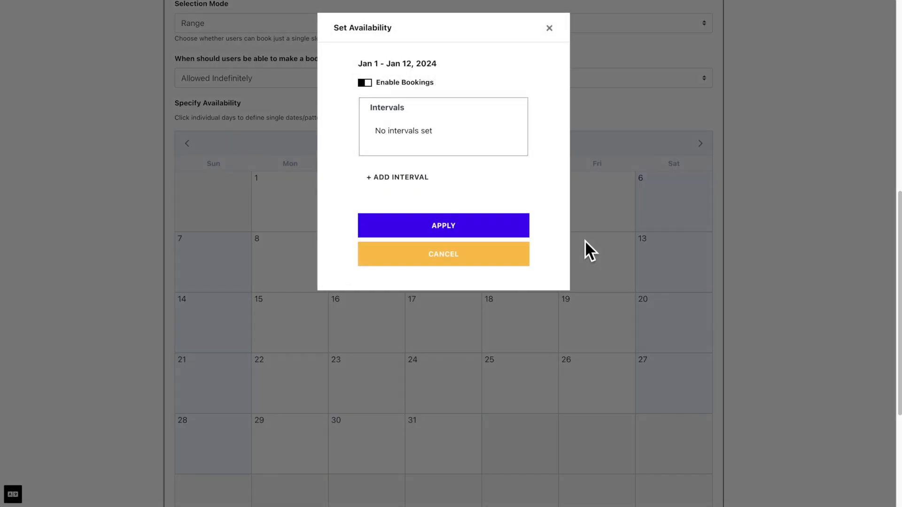
left_click(507, 263)
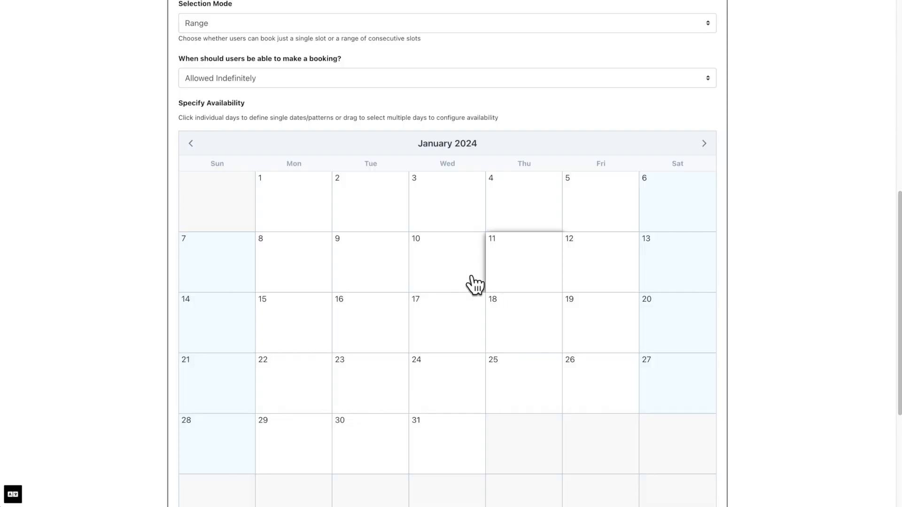
left_click(327, 219)
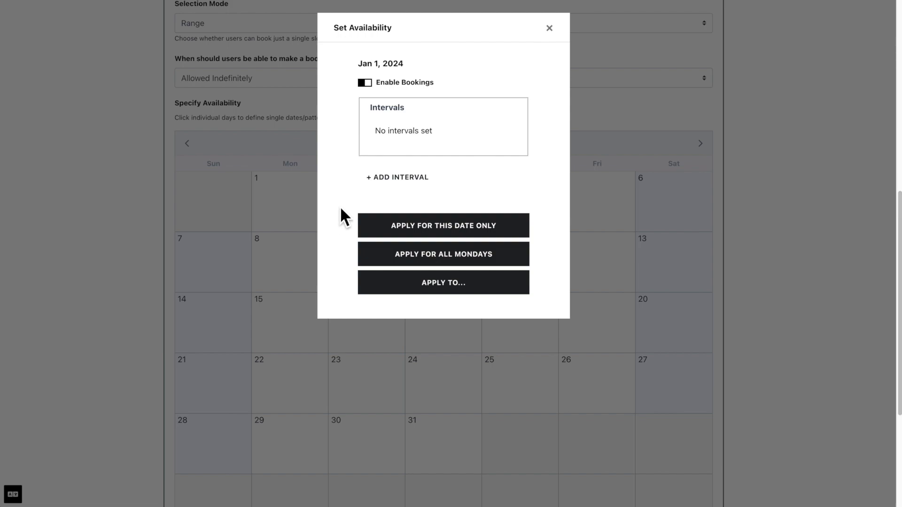
left_click(410, 184)
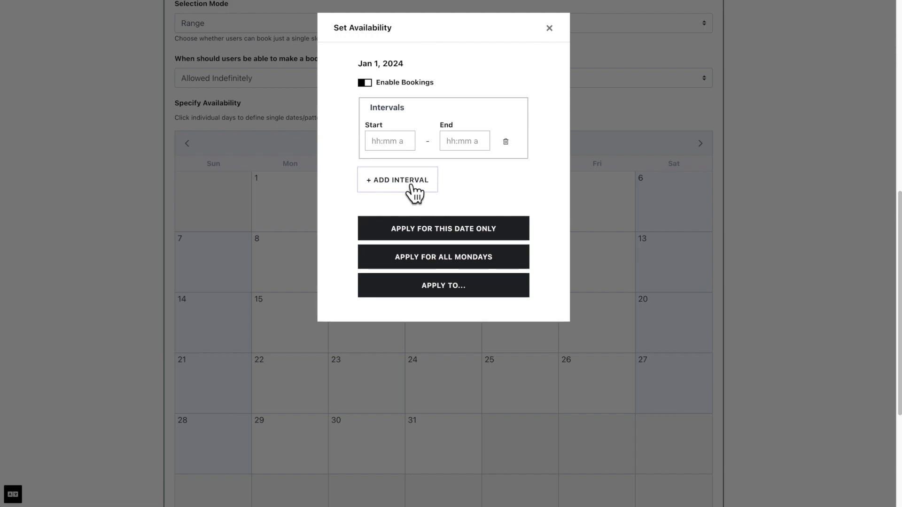
left_click(400, 92)
left_click(399, 91)
Enter intervals 1–2 AM and 3–4 AM for January 1.
left_click(396, 146)
type("1")
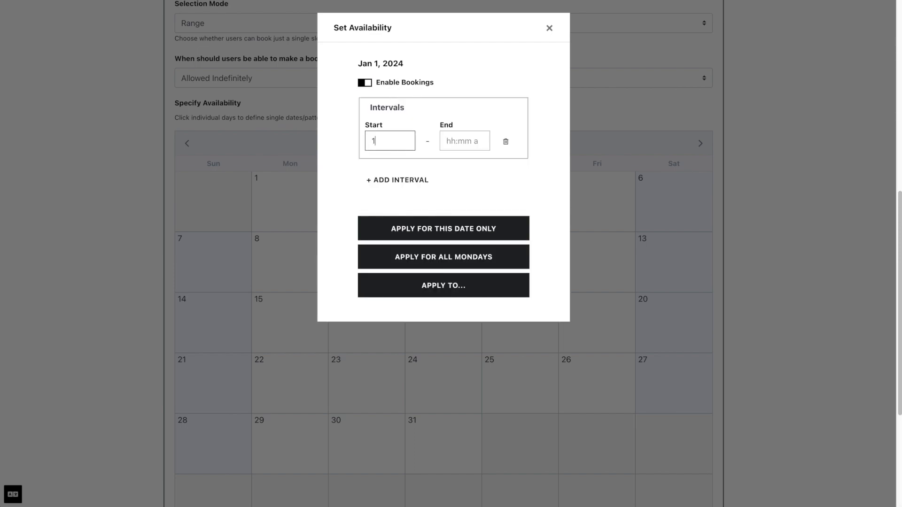
key("Tab")
type("2")
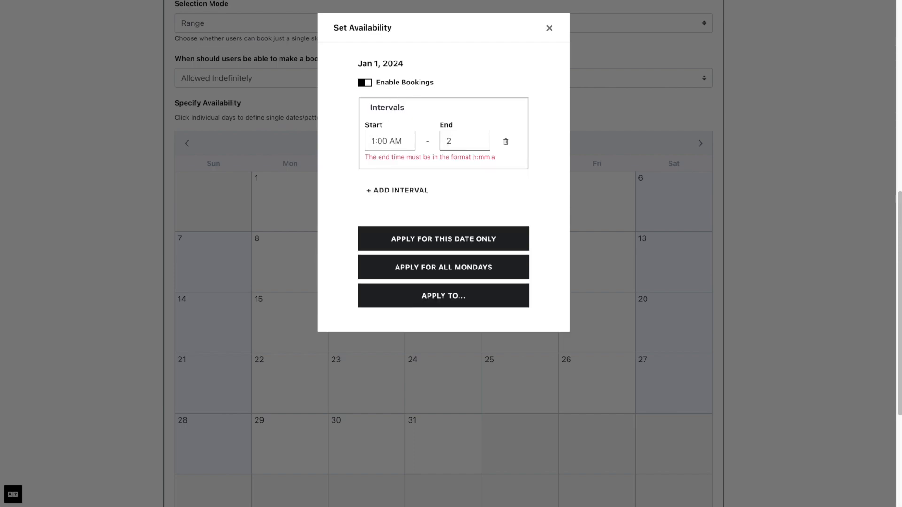
key("Tab")
left_click(396, 186)
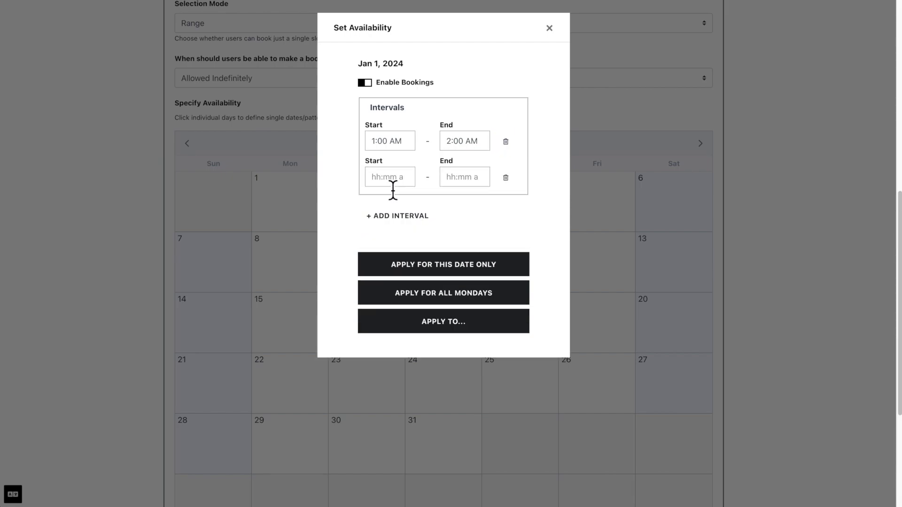
type("3")
key("Tab")
type("3")
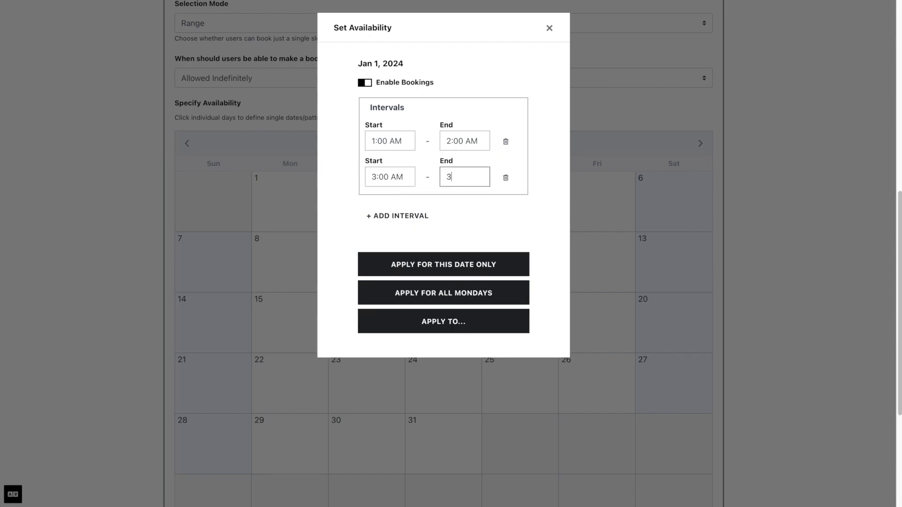
key("BackSpace")
type("4")
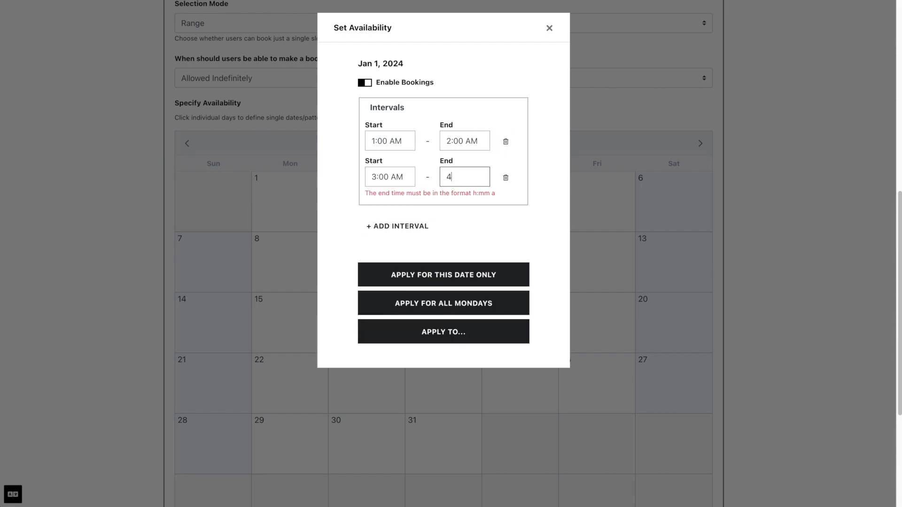
Add a third 5–6 AM interval and apply all three to every Monday.
left_click(397, 226)
left_click(389, 221)
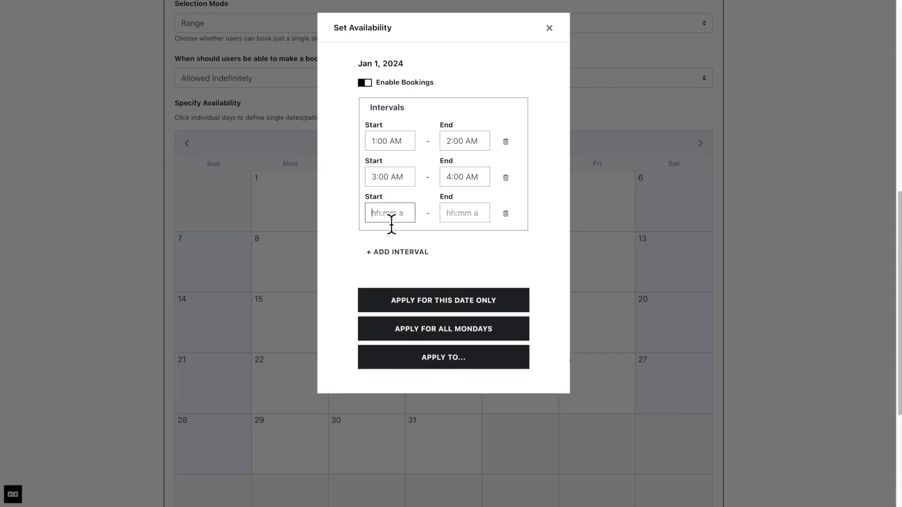
type("5")
key("Tab")
type("6")
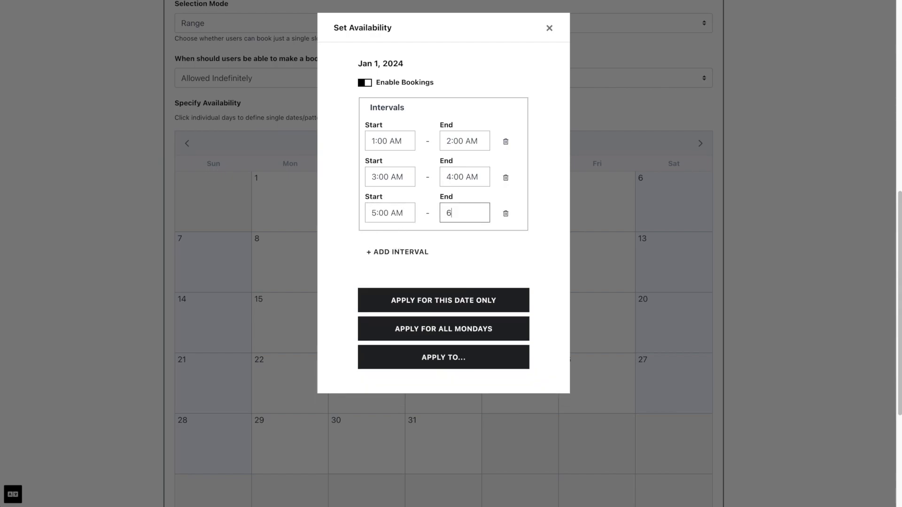
left_click(384, 337)
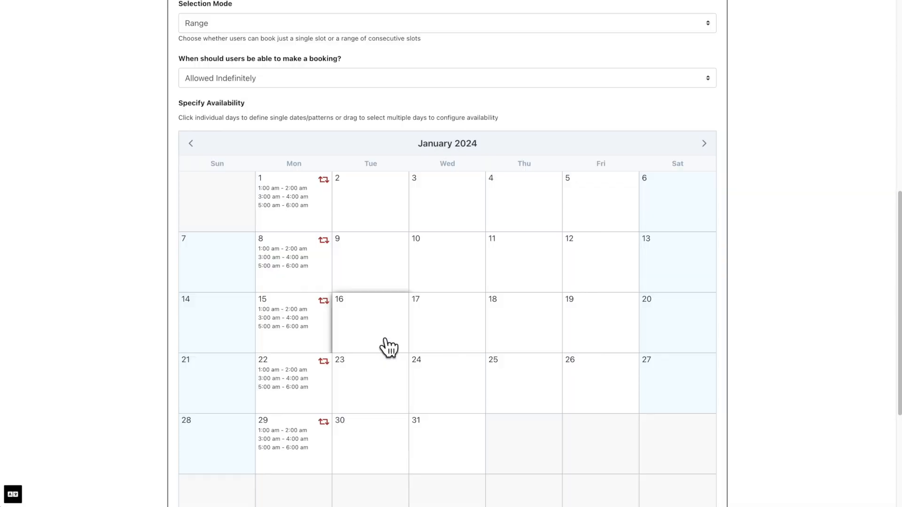
Recheck January 1's intervals, then save Pavilion One's availability calendar.
left_click(316, 226)
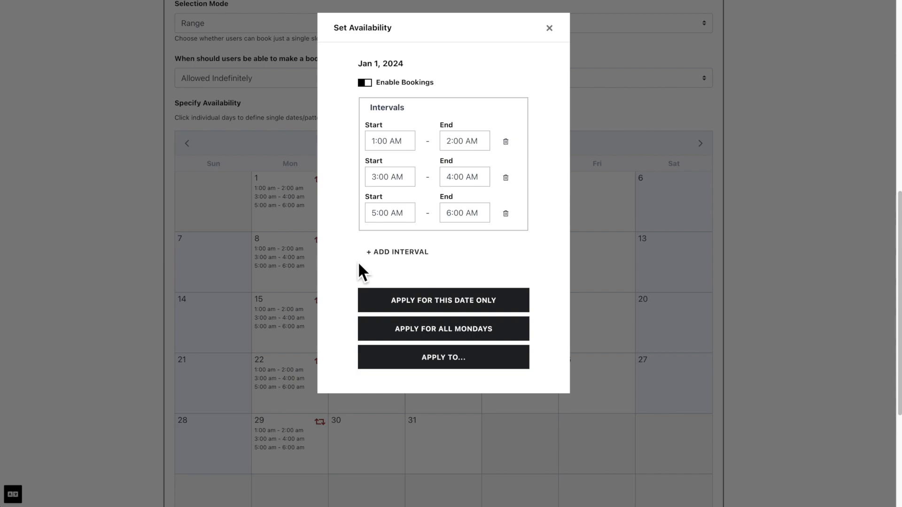
left_click(321, 419)
scroll(329, 431, "down", 5)
left_click(710, 375)
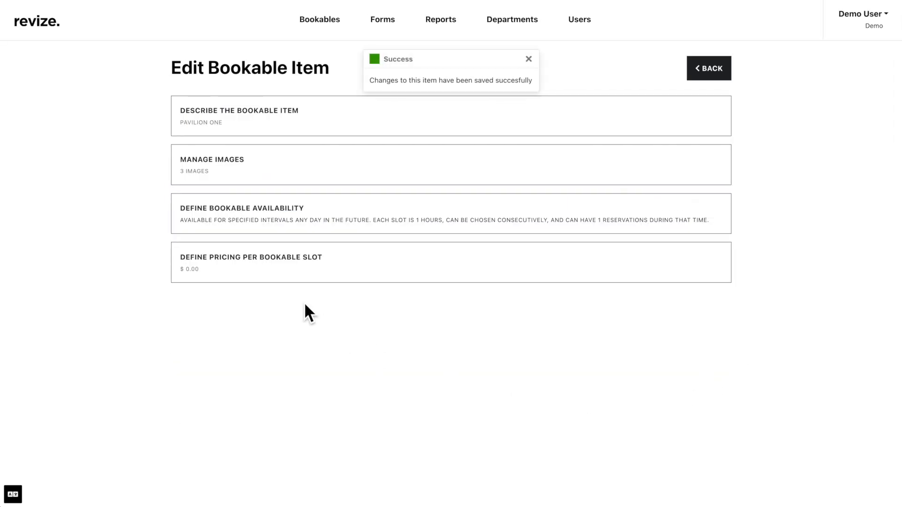
Look over the pricing-per-slot panel without changes, then return to the Ford park pavilions list.
left_click(286, 280)
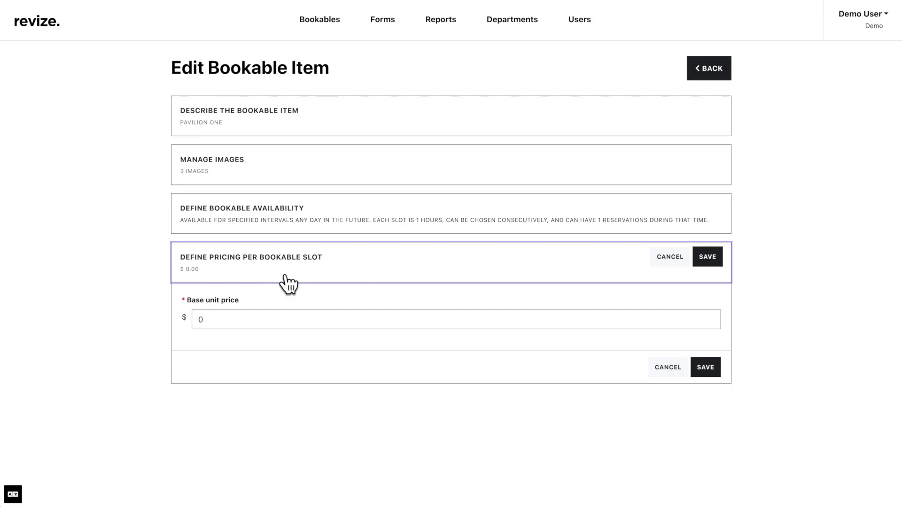
left_click(286, 282)
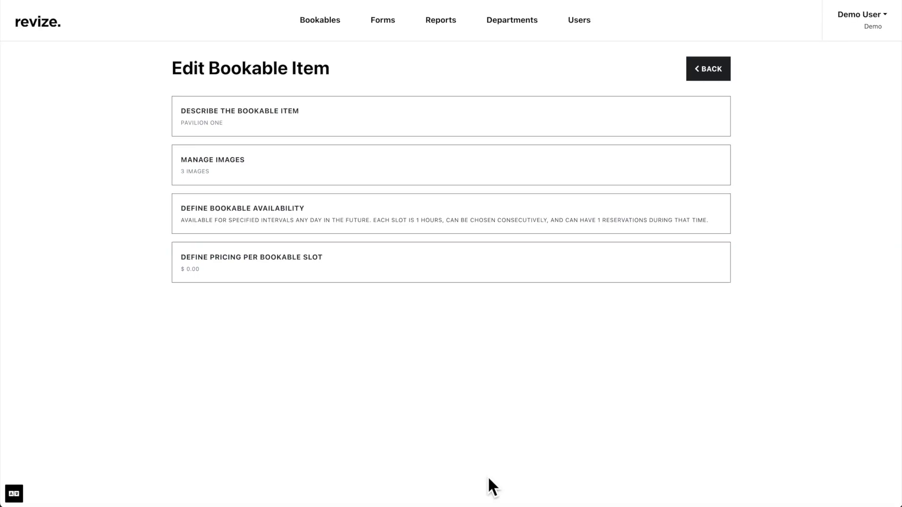
left_click(711, 79)
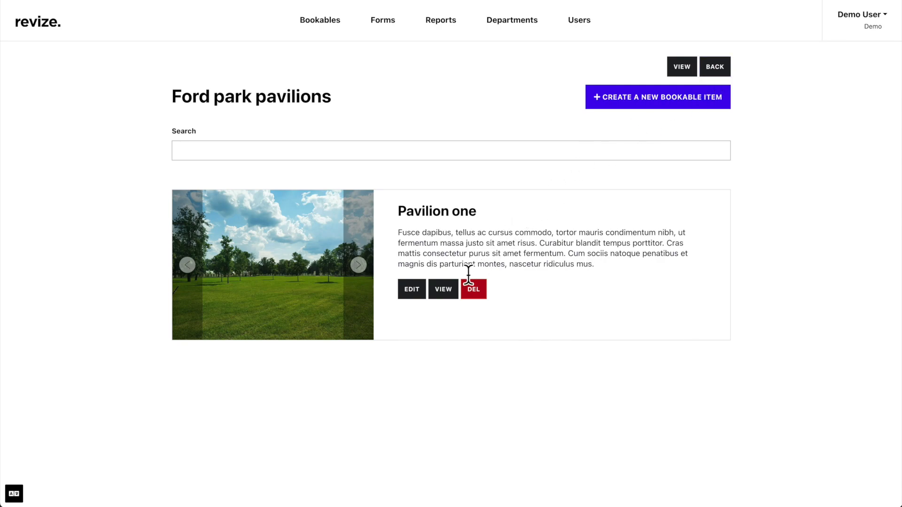
left_click(458, 298)
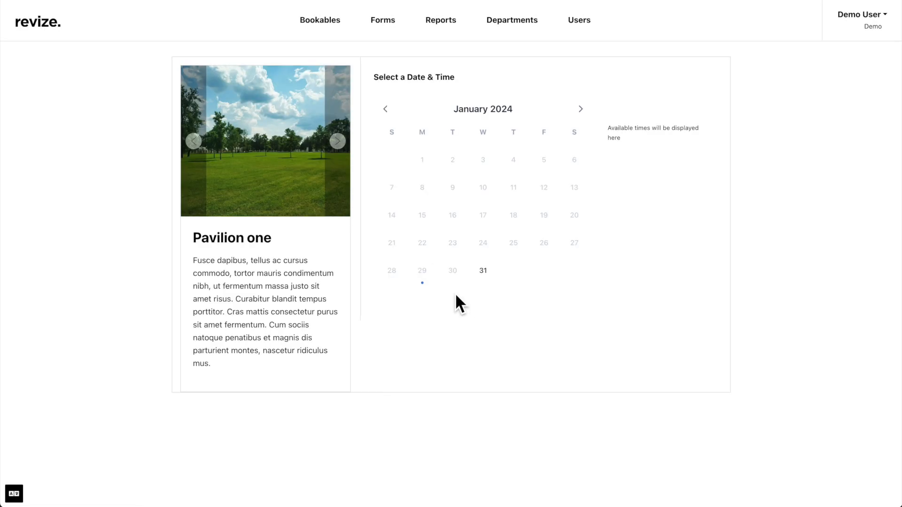
scroll(455, 296, "left", 10)
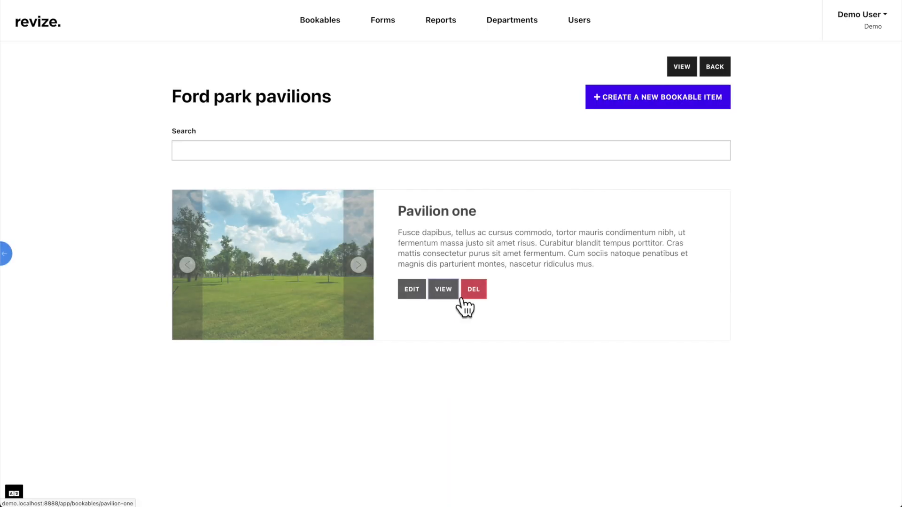
left_click(423, 297)
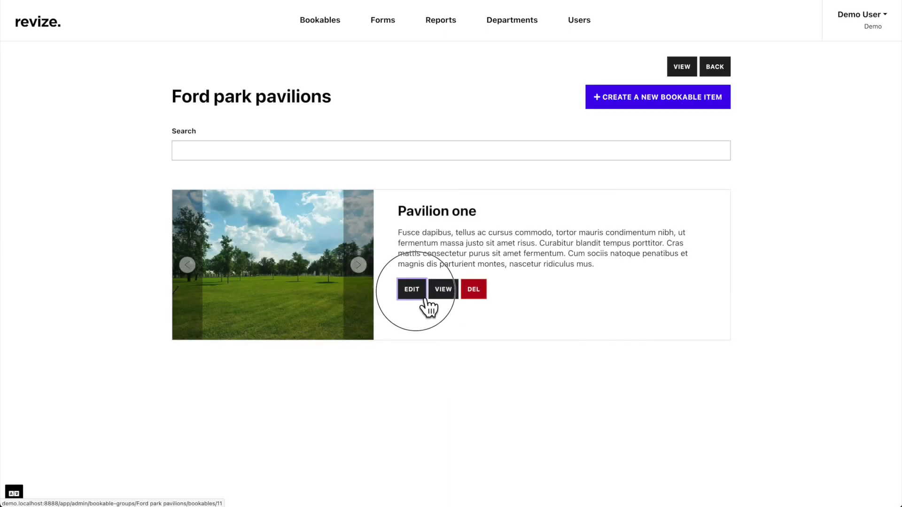
scroll(419, 297, "left", 10)
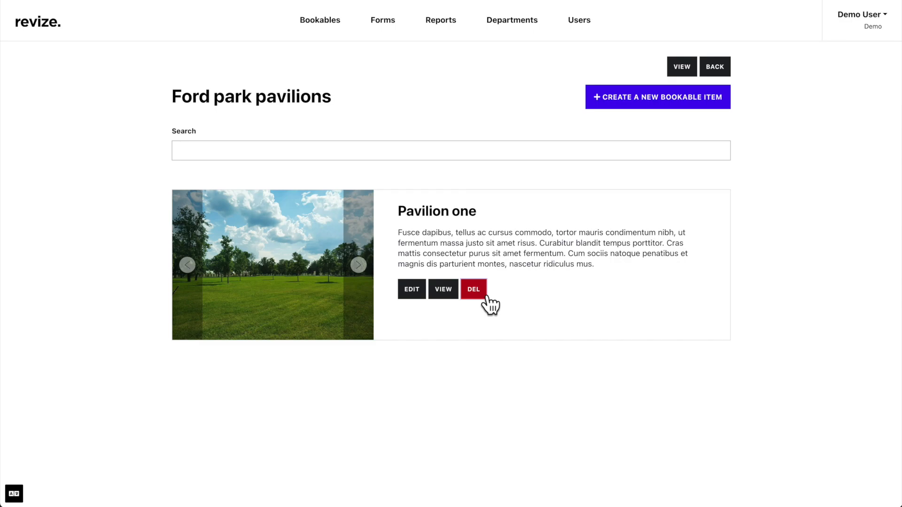
Open Pavilion one's booking page and select the 1:00 and 2:00 AM slots on Feb 8, 2024.
left_click(445, 293)
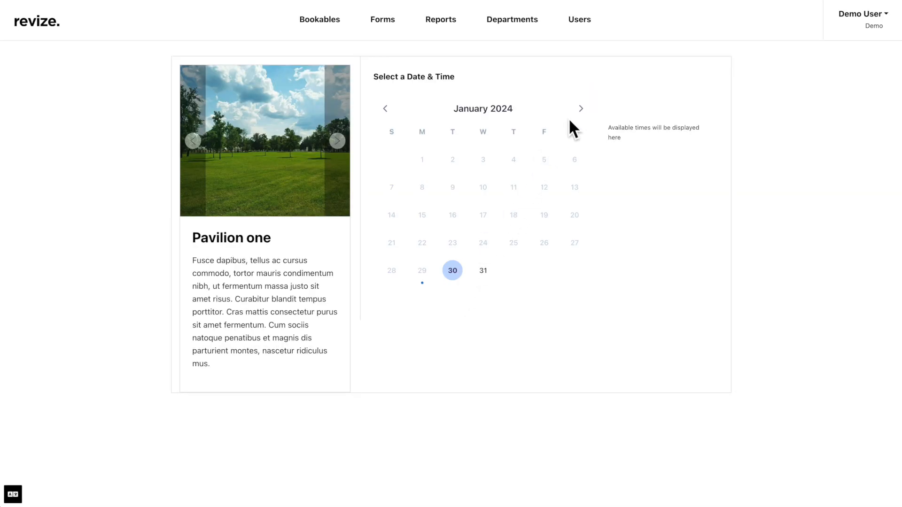
left_click(581, 110)
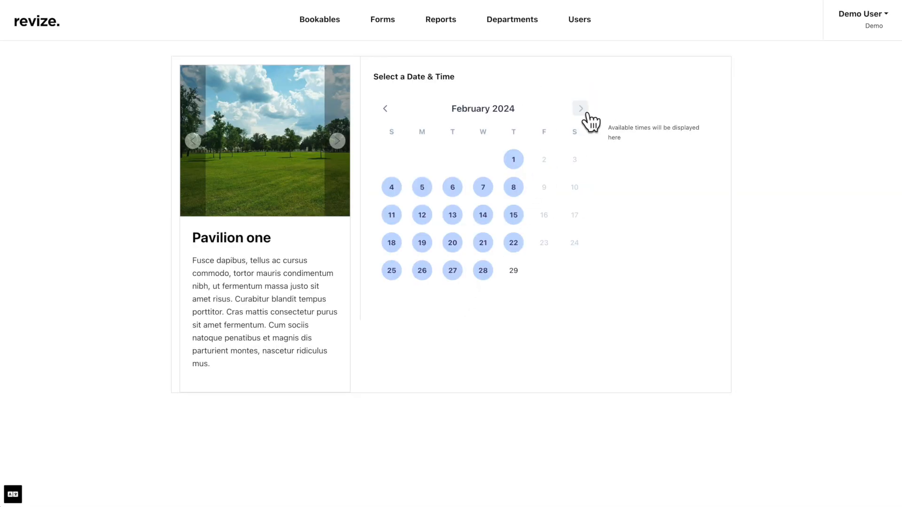
left_click(525, 192)
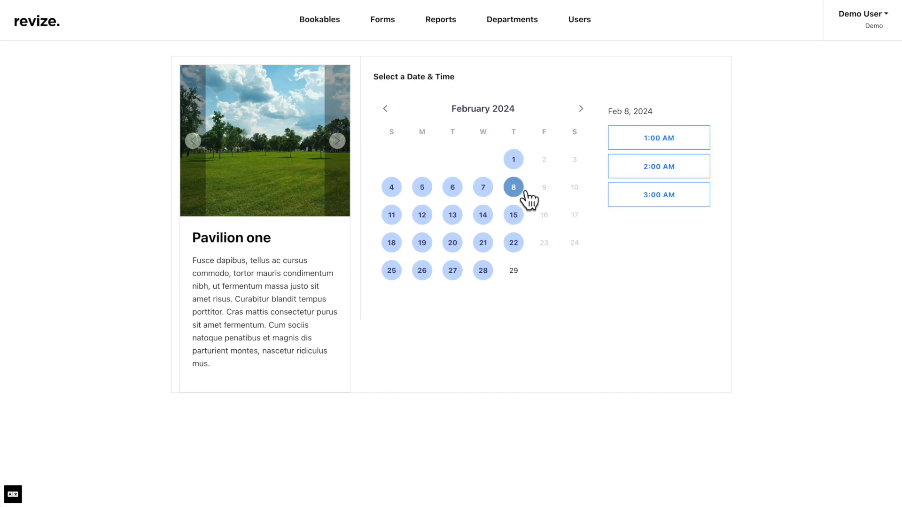
left_click(631, 139)
left_click(634, 171)
Confirm the 1:00–3:00 am slot on Feb 8, 2024 and submit the Pavilion one booking form.
left_click(637, 226)
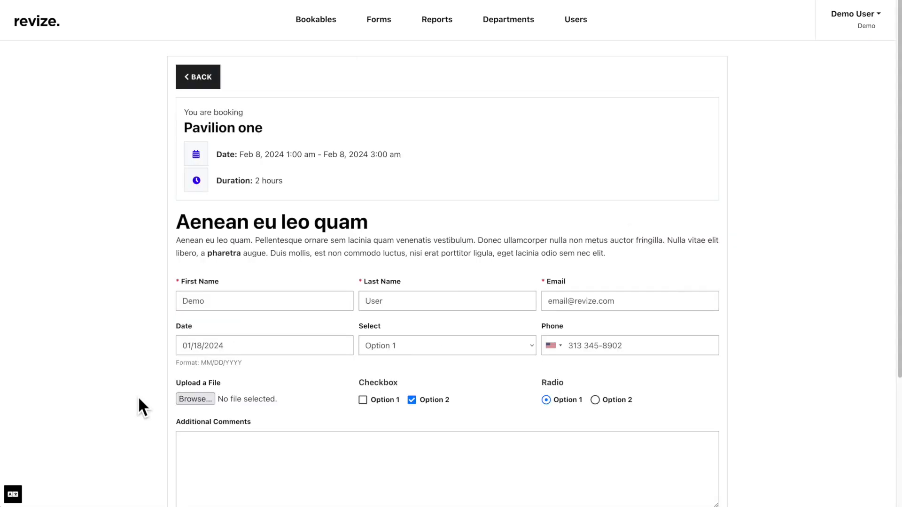
scroll(140, 400, "down", 2)
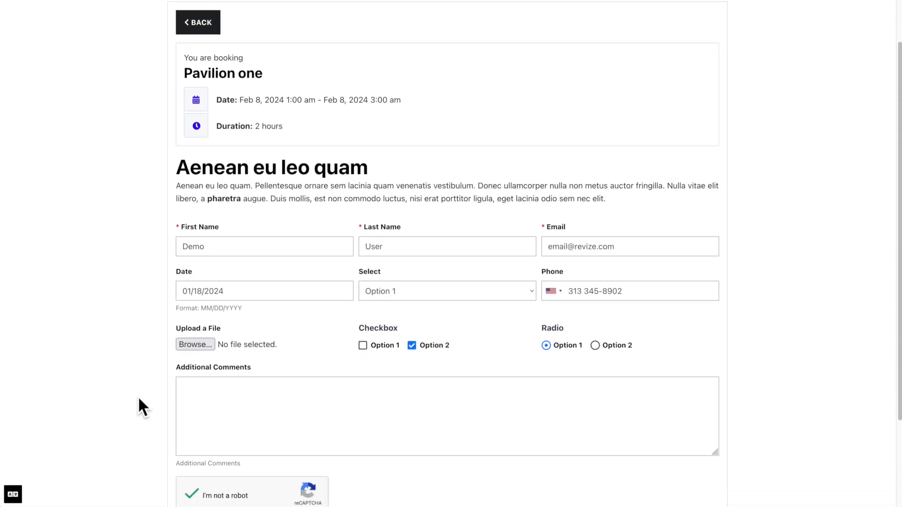
scroll(139, 399, "down", 2)
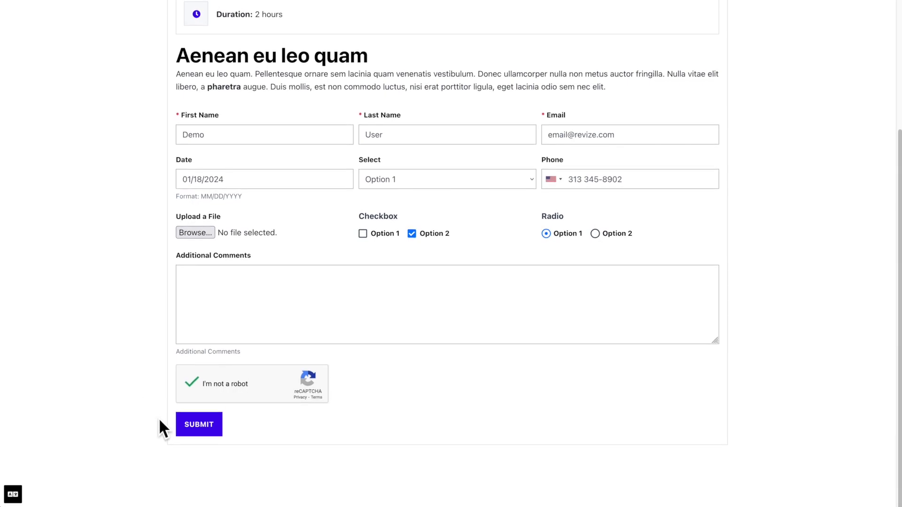
left_click(197, 436)
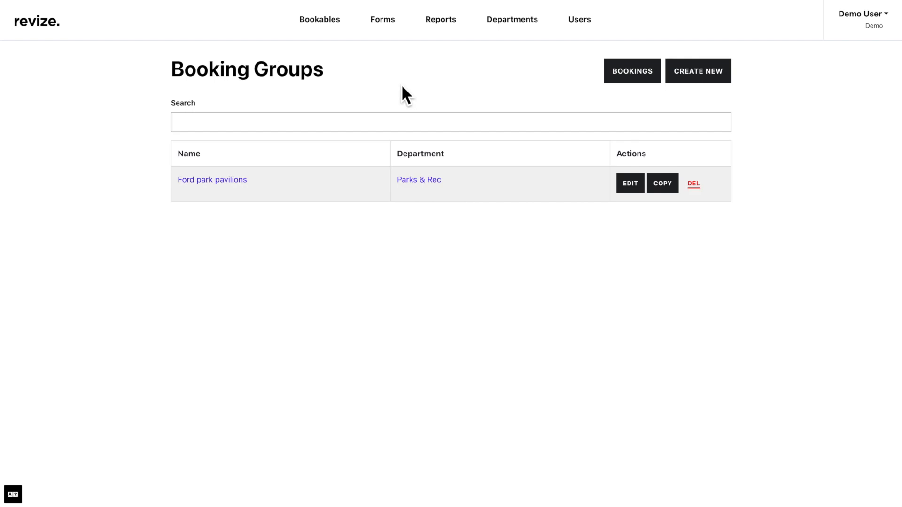
Open the Feb 8, 2024 Pavilion one booking from upcoming bookings to view its Open rental request.
left_click(332, 30)
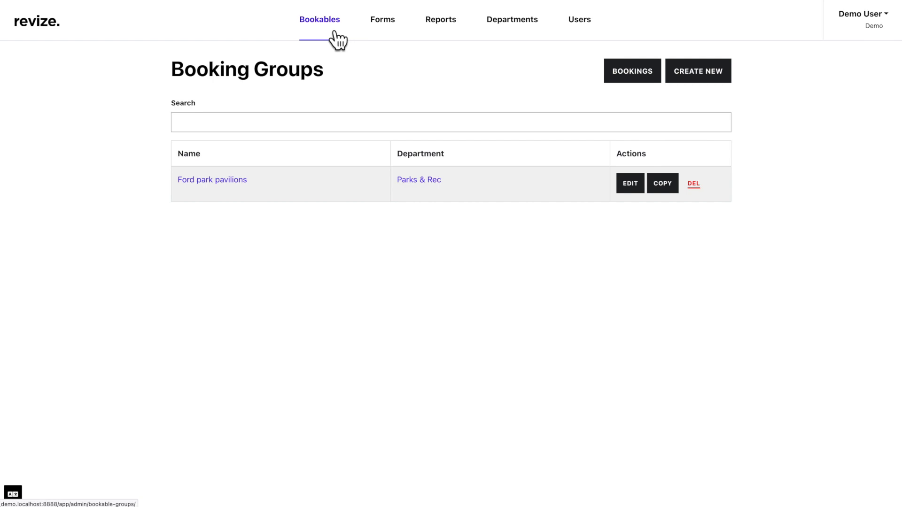
left_click(618, 80)
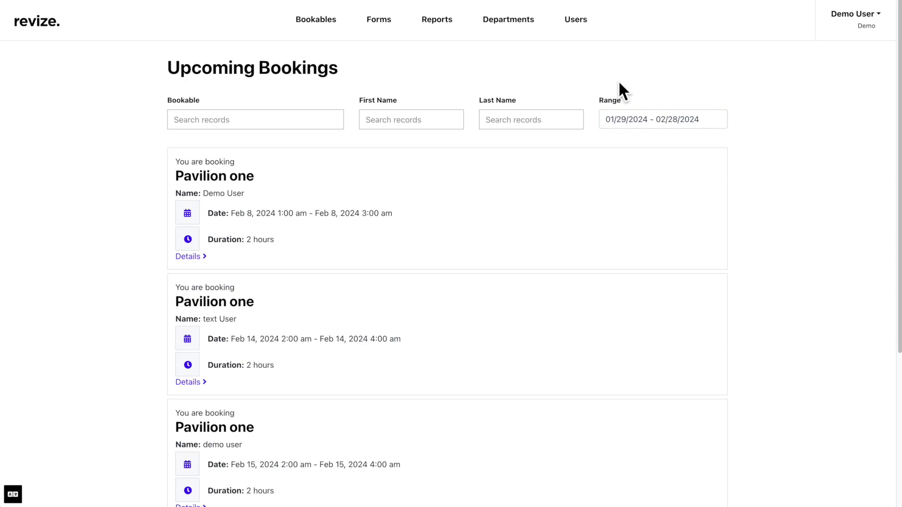
left_click(198, 259)
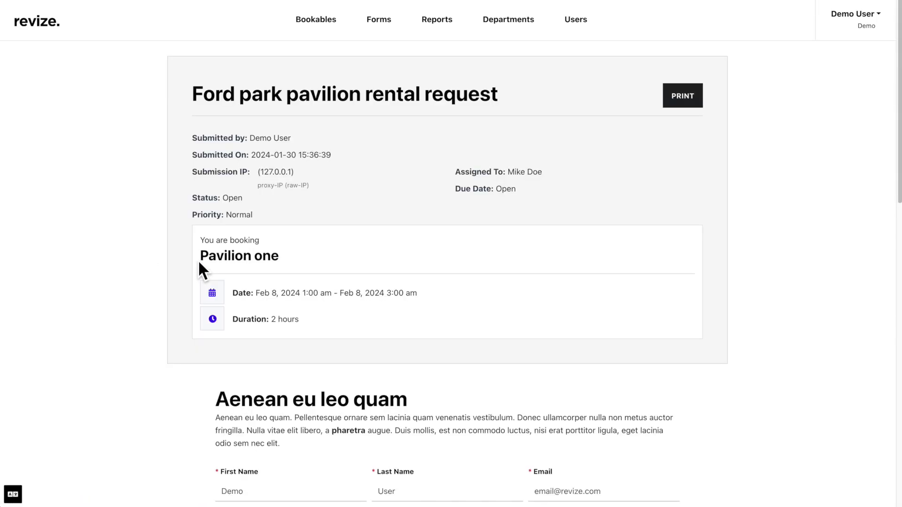